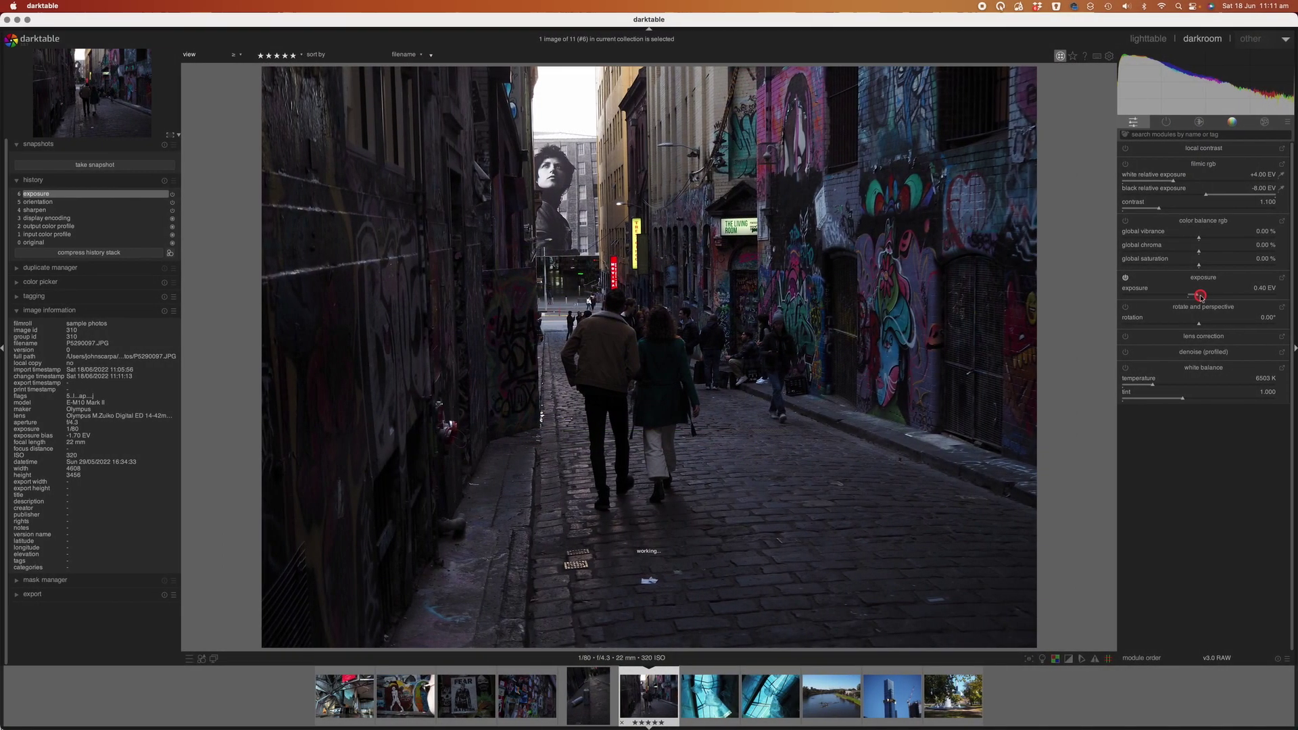
# - Move from the darktable.org intro to darktable's tethering view with a captured image
pyautogui.moveTo(1198, 296); pyautogui.dragTo(1202, 298)
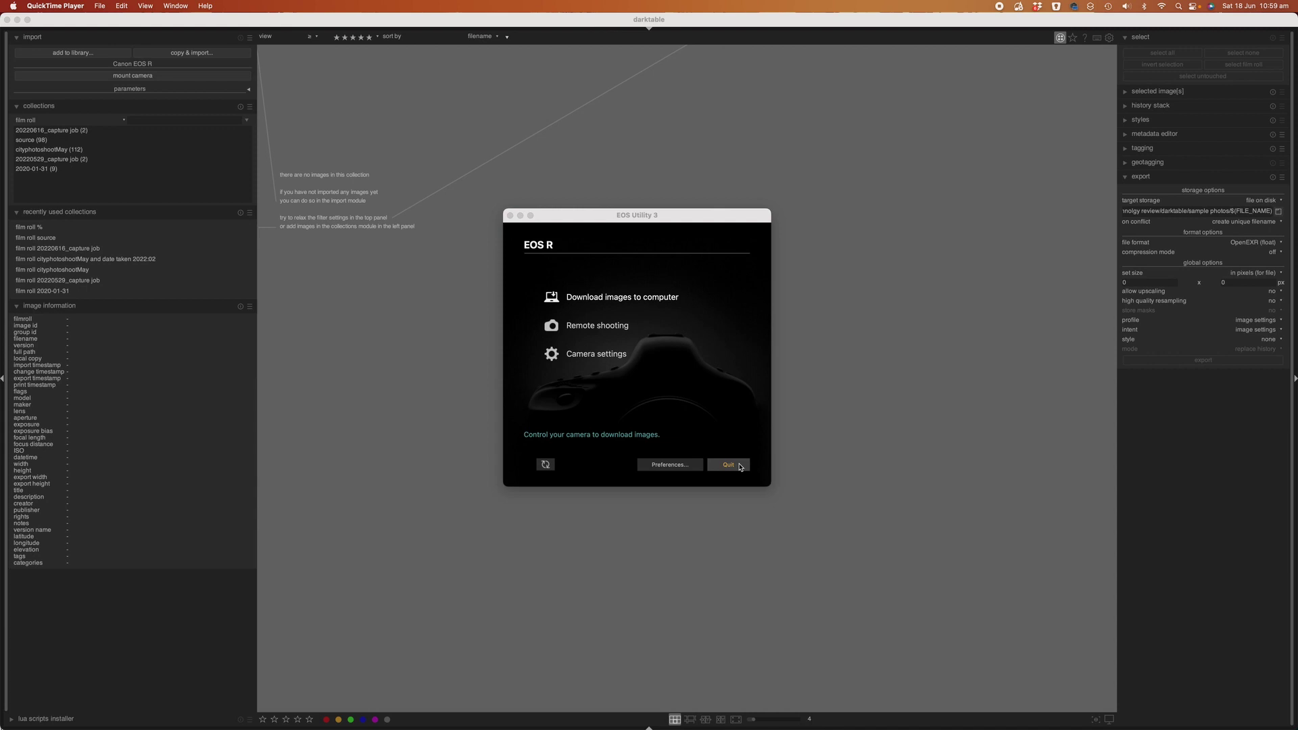
# - Quit EOS Utility 3 so darktable can take control of the EOS R camera
pyautogui.click(728, 465)
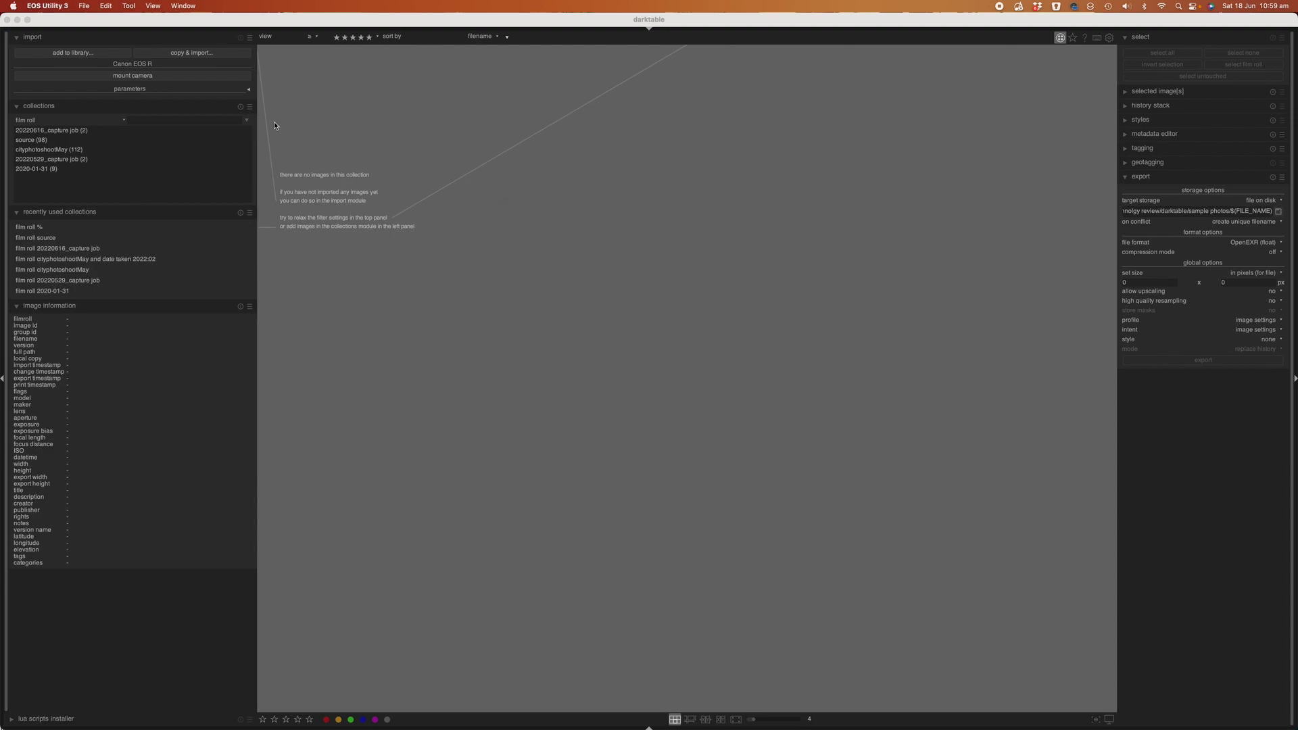
# - Mount the Canon EOS R, start a tethered session and capture a shot
pyautogui.click(152, 76)
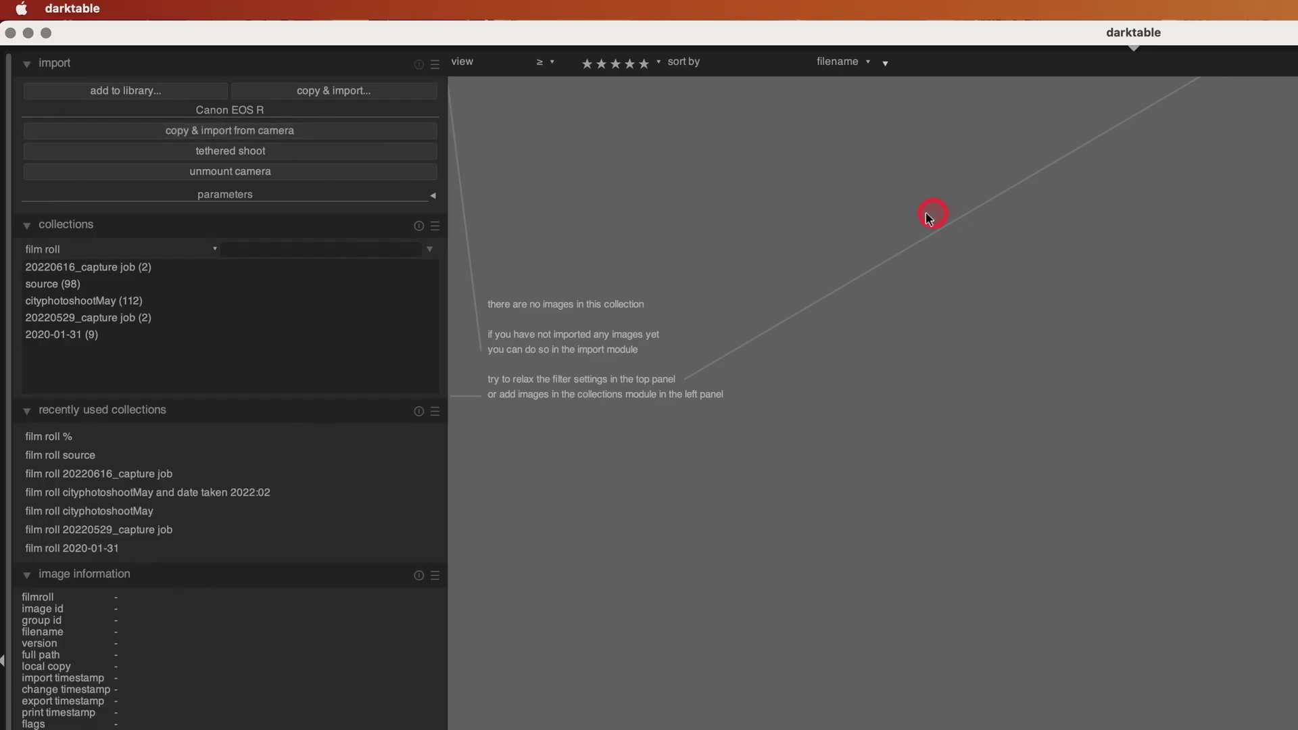
pyautogui.click(280, 152)
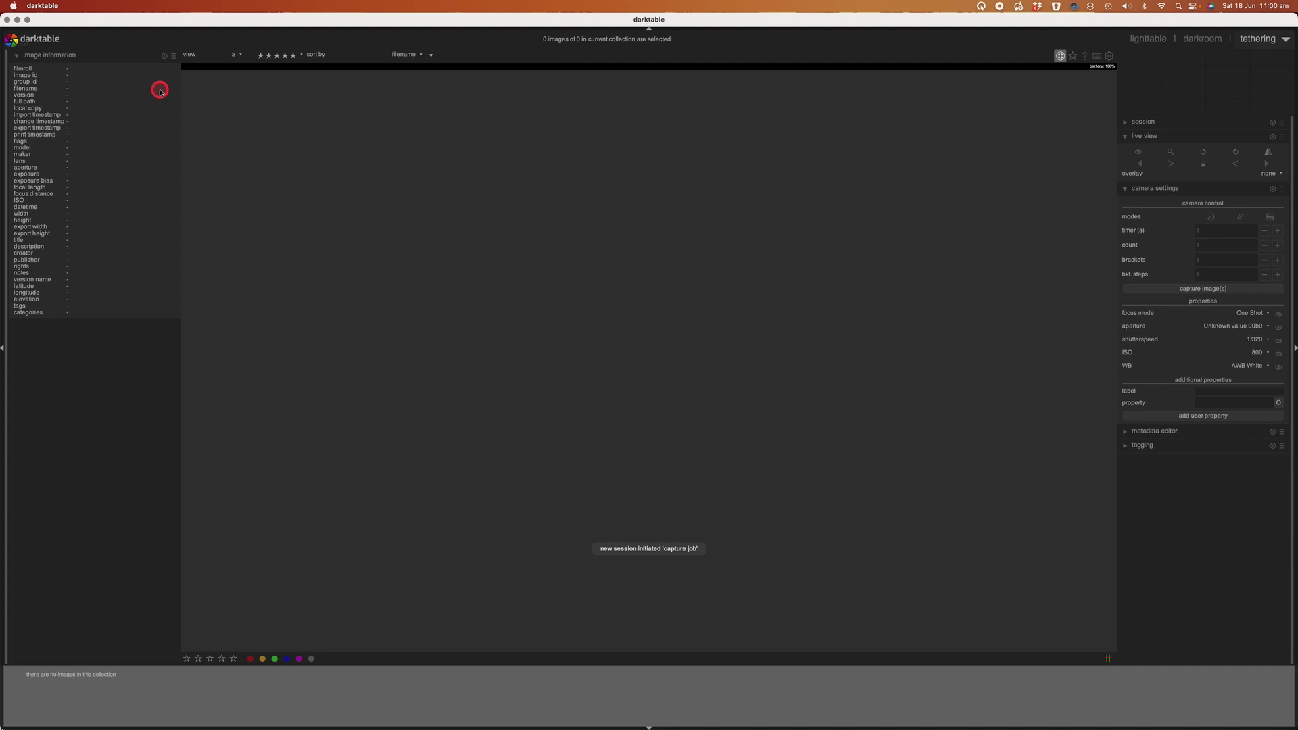
pyautogui.click(1197, 122)
pyautogui.moveTo(1198, 150); pyautogui.dragTo(1200, 172)
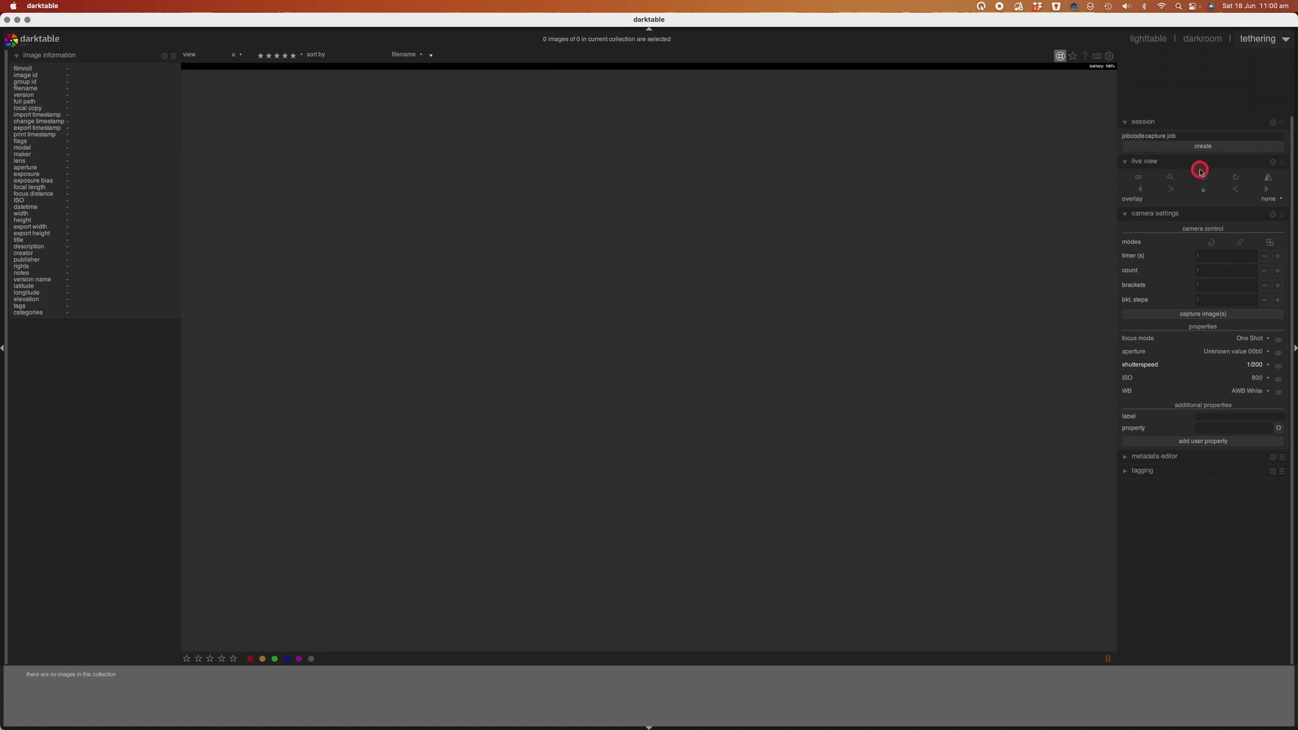
pyautogui.moveTo(1203, 180); pyautogui.dragTo(1194, 317)
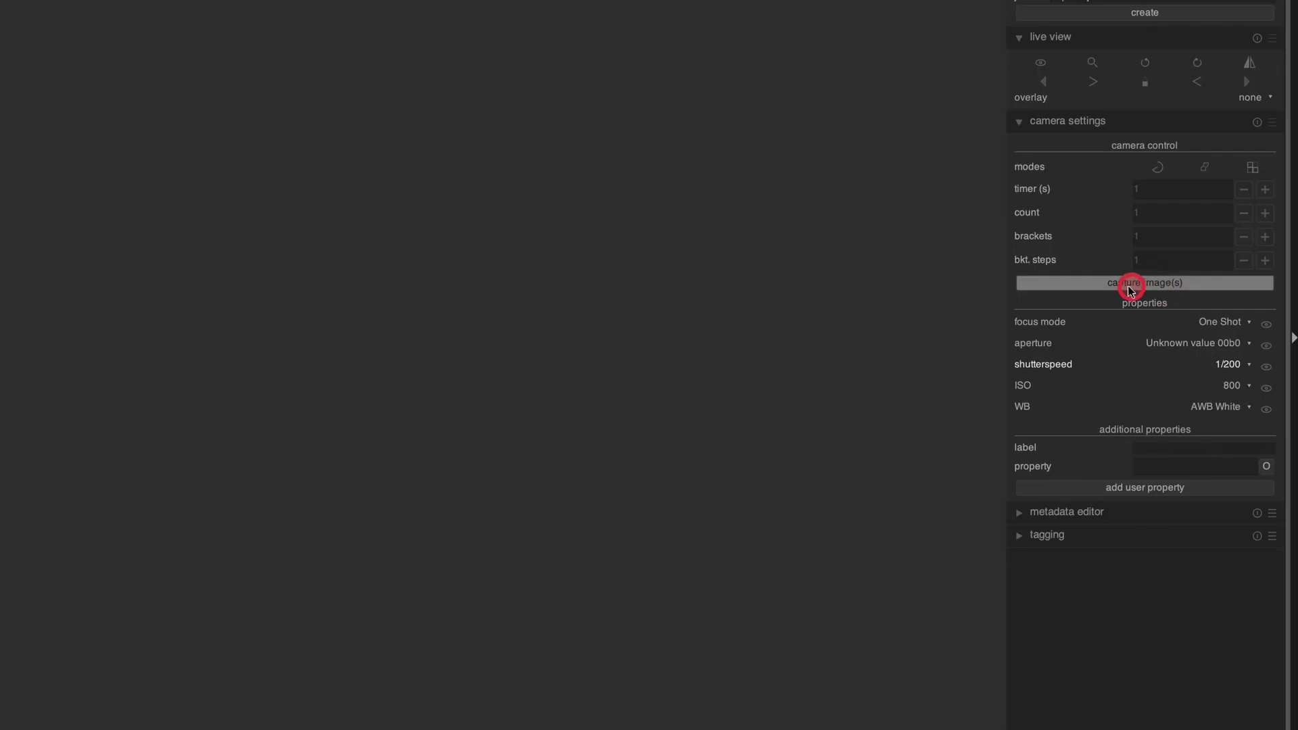
pyautogui.moveTo(1130, 291); pyautogui.dragTo(1149, 289)
pyautogui.moveTo(1149, 290); pyautogui.dragTo(1150, 287)
pyautogui.click(1206, 167)
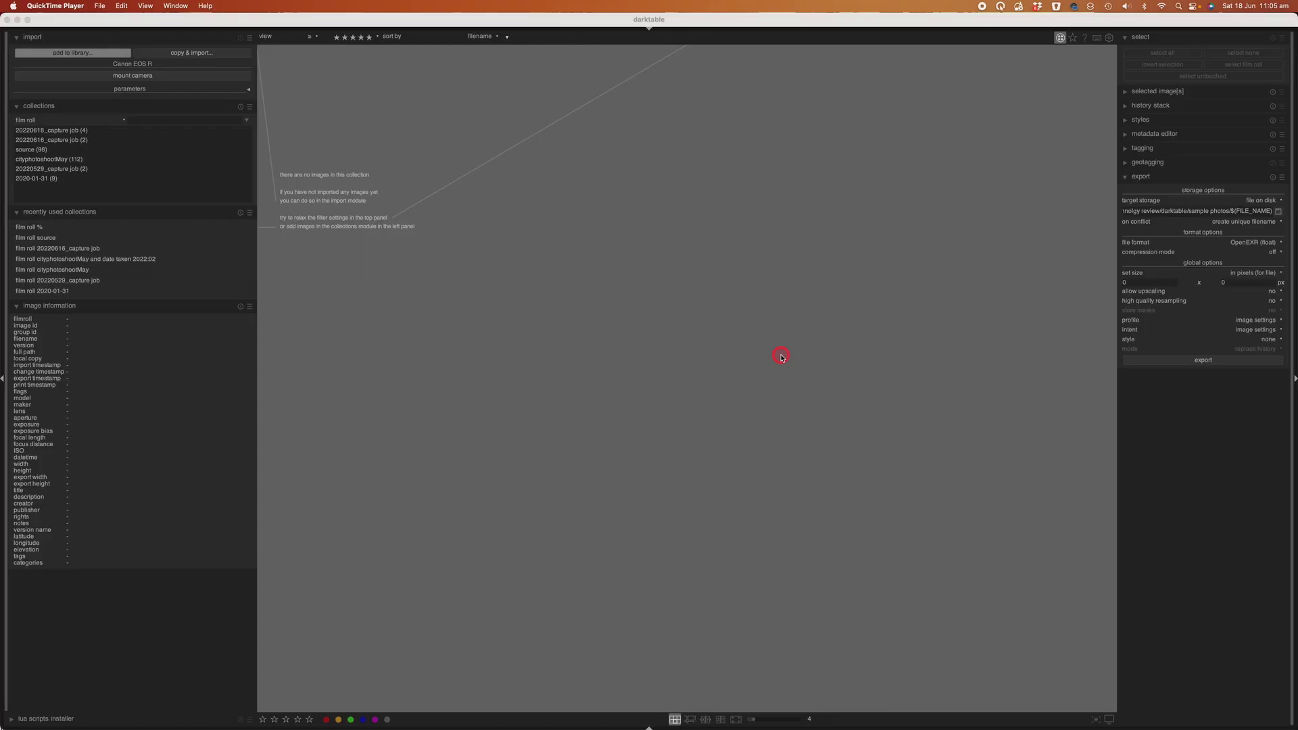
# - Add all 29 images from the sample photos folder to the library
pyautogui.click(493, 328)
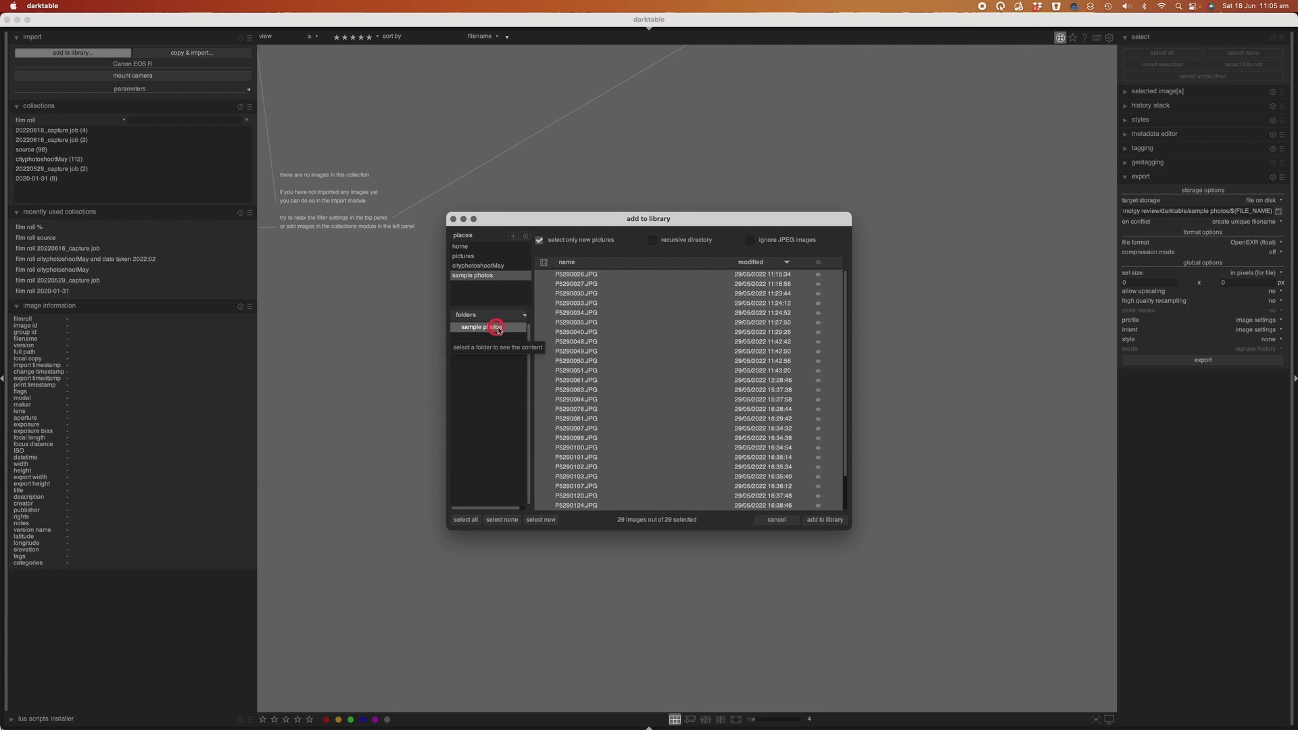
pyautogui.click(838, 522)
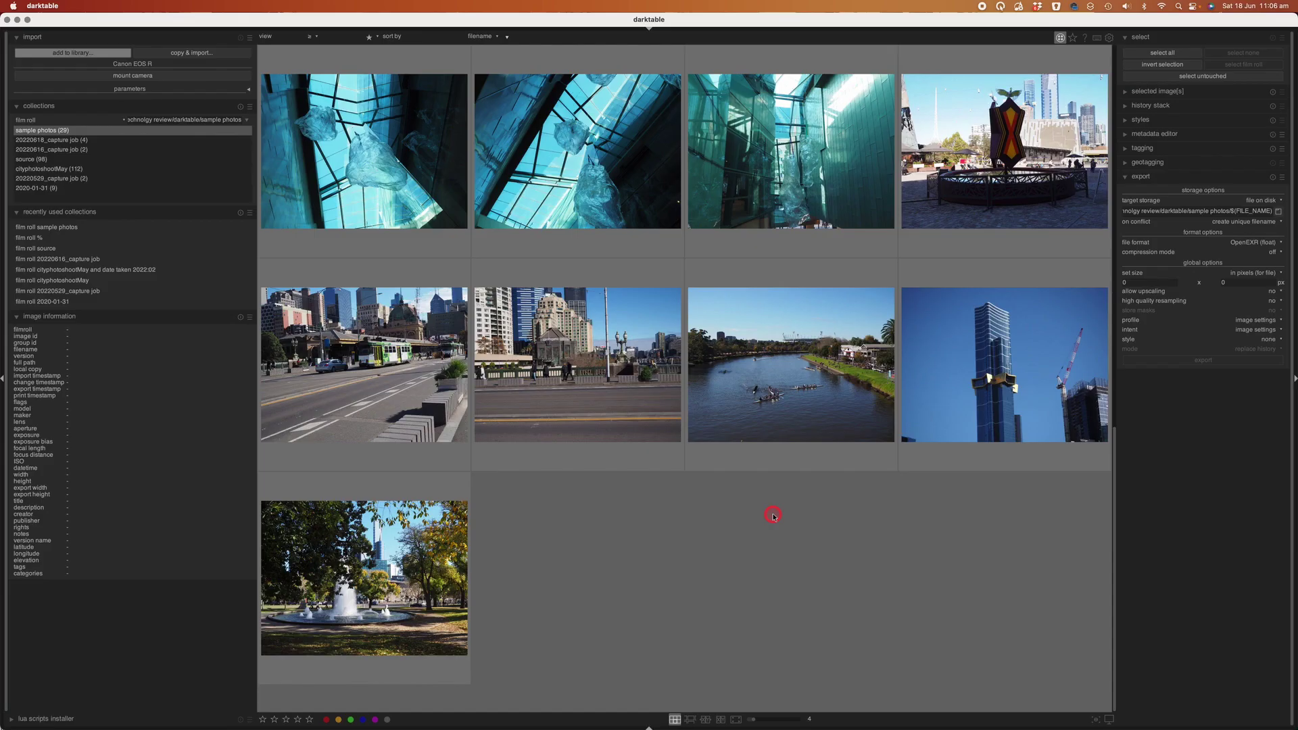
pyautogui.click(773, 515)
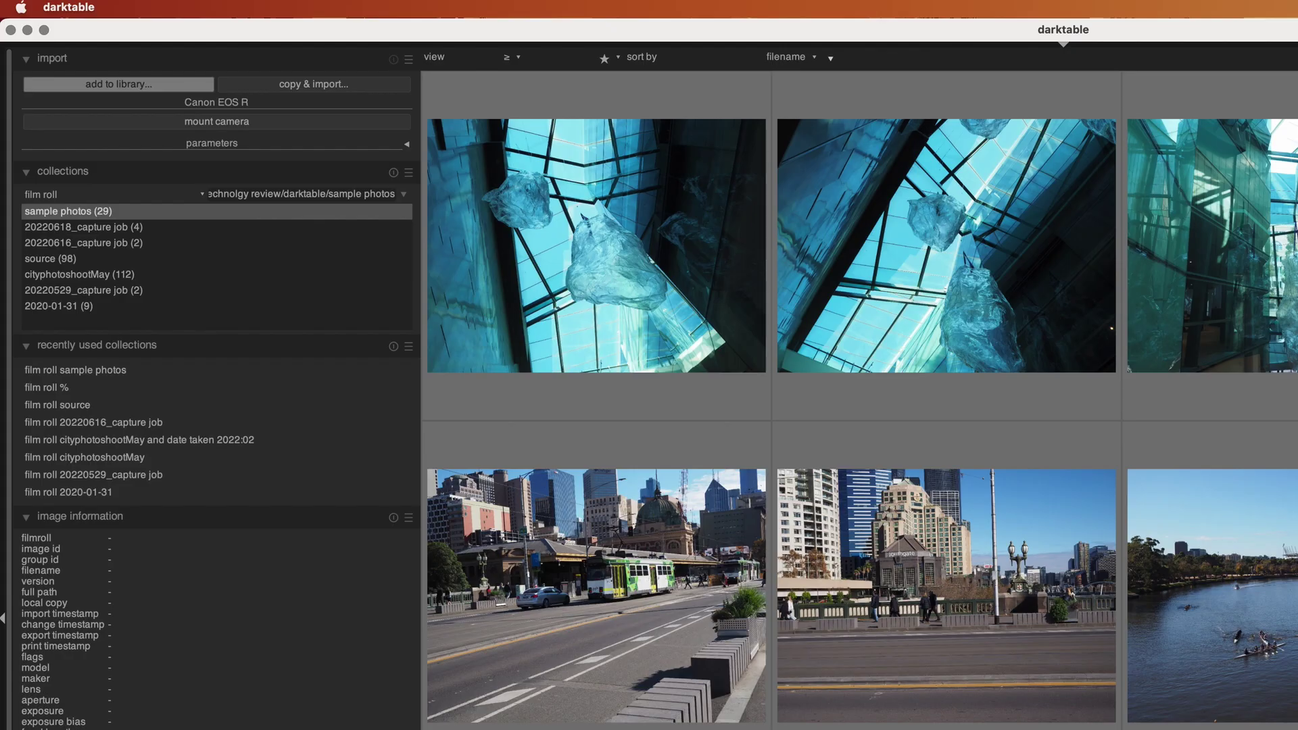
pyautogui.scroll(5, 1149, 352)
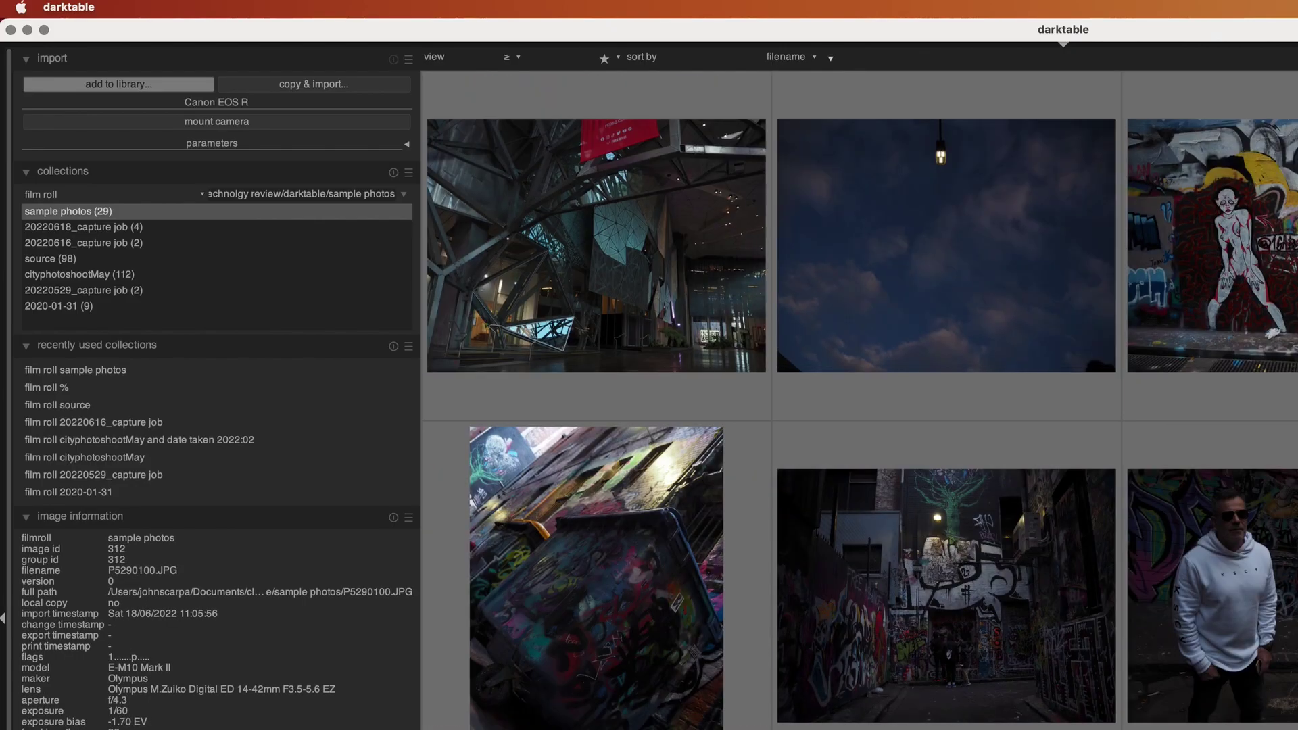
pyautogui.click(1084, 112)
pyautogui.click(1062, 49)
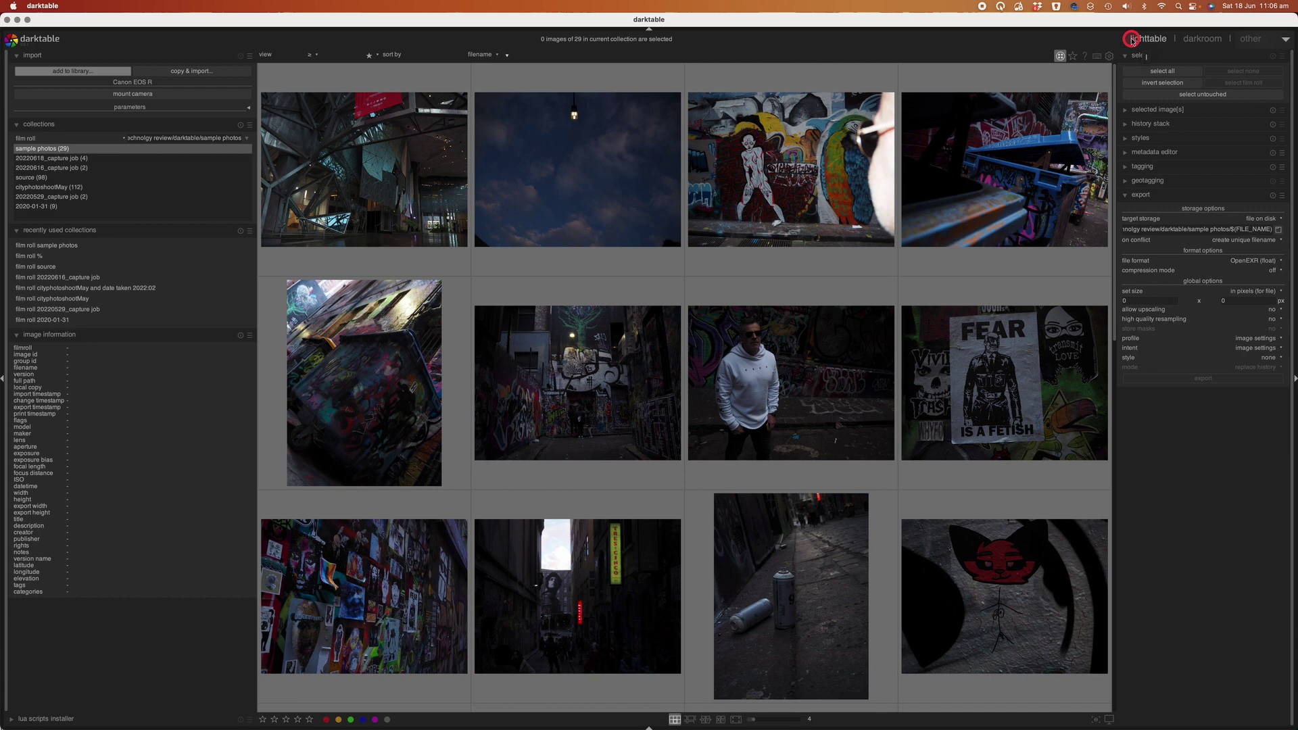
# - Open the first sample photo, the steel-framework interior, in the darkroom
pyautogui.click(413, 185)
pyautogui.doubleClick(412, 186)
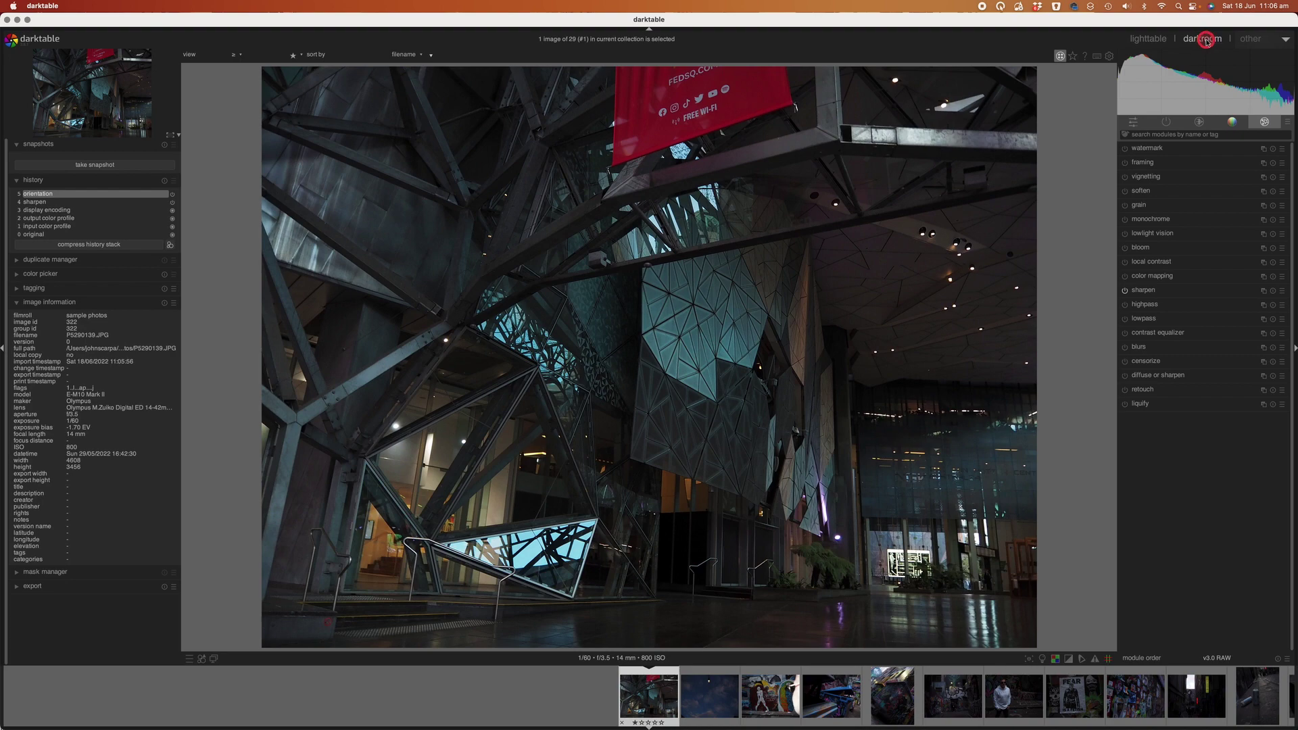
# - Raise the photo's exposure to 0.86 EV from the quick access modules
pyautogui.click(1134, 125)
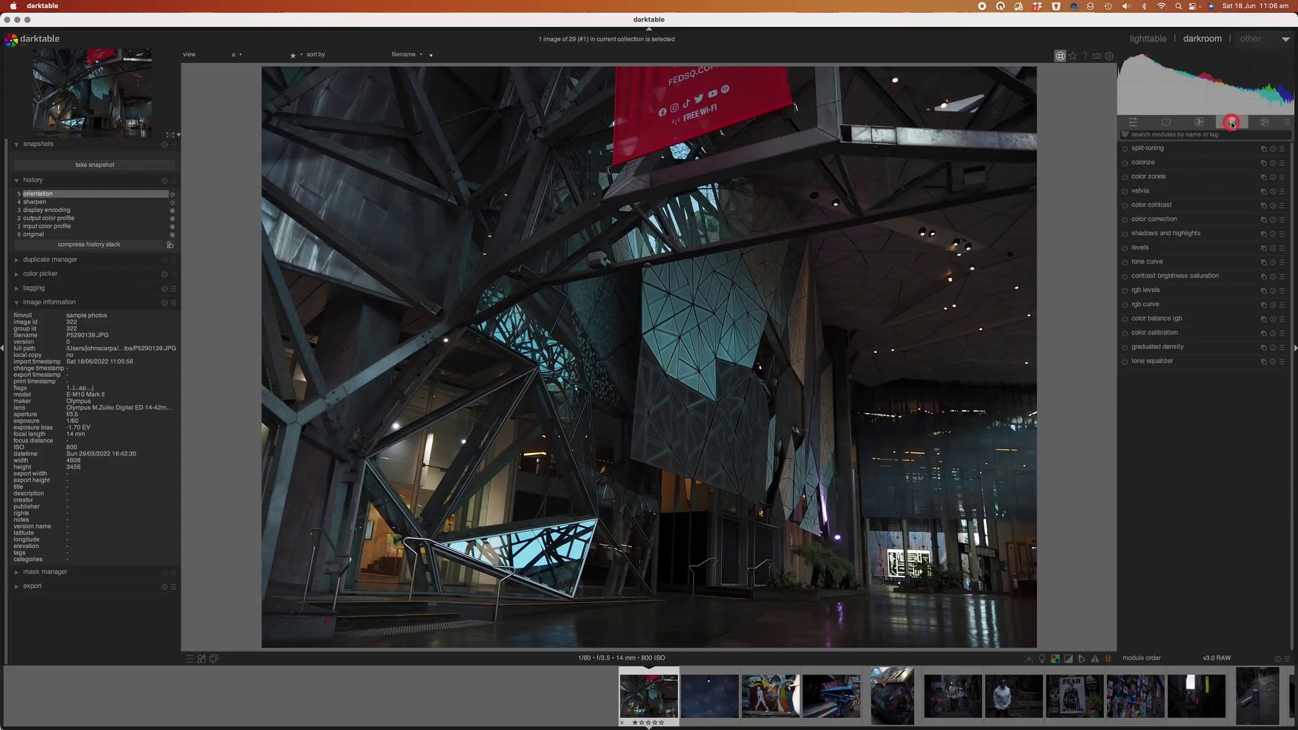
pyautogui.click(1133, 124)
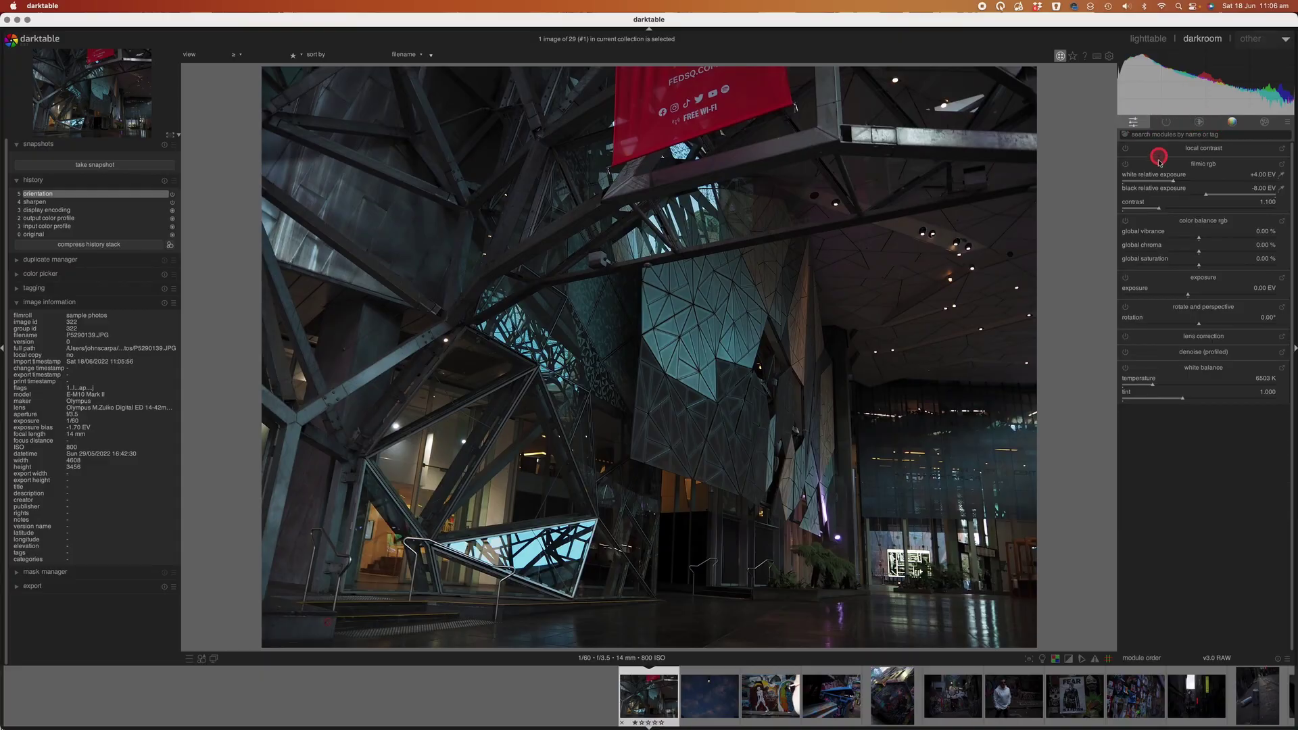
pyautogui.click(1184, 241)
pyautogui.moveTo(1188, 294); pyautogui.dragTo(1207, 298)
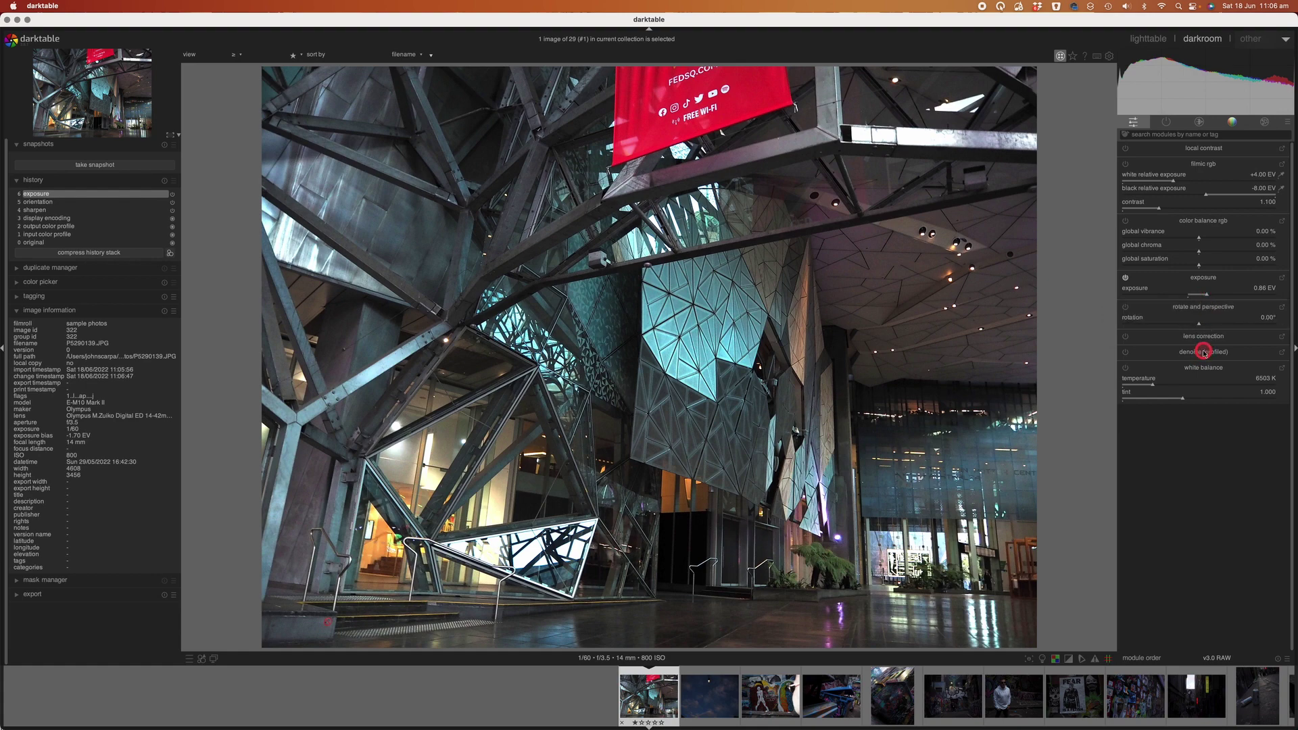
# - Enable lens correction and white balance, then list only the active modules
pyautogui.click(1126, 337)
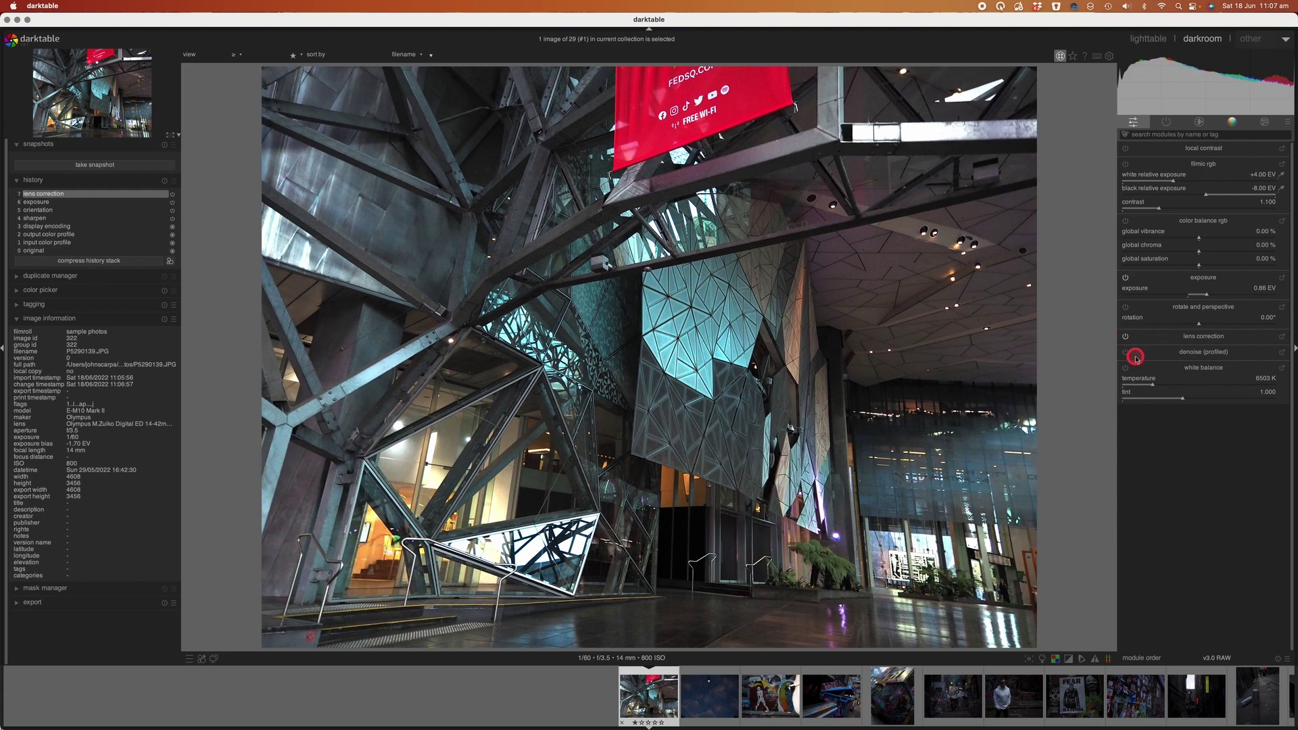
pyautogui.click(1126, 370)
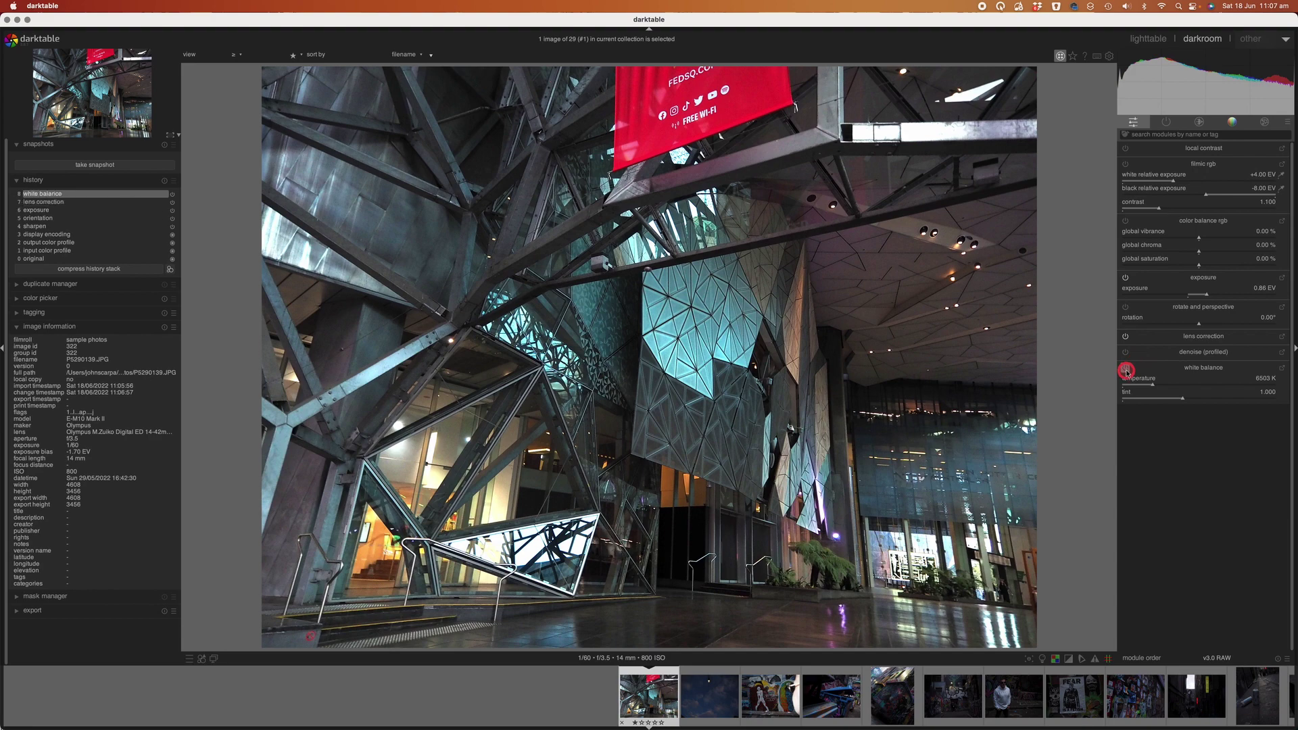
pyautogui.click(1165, 122)
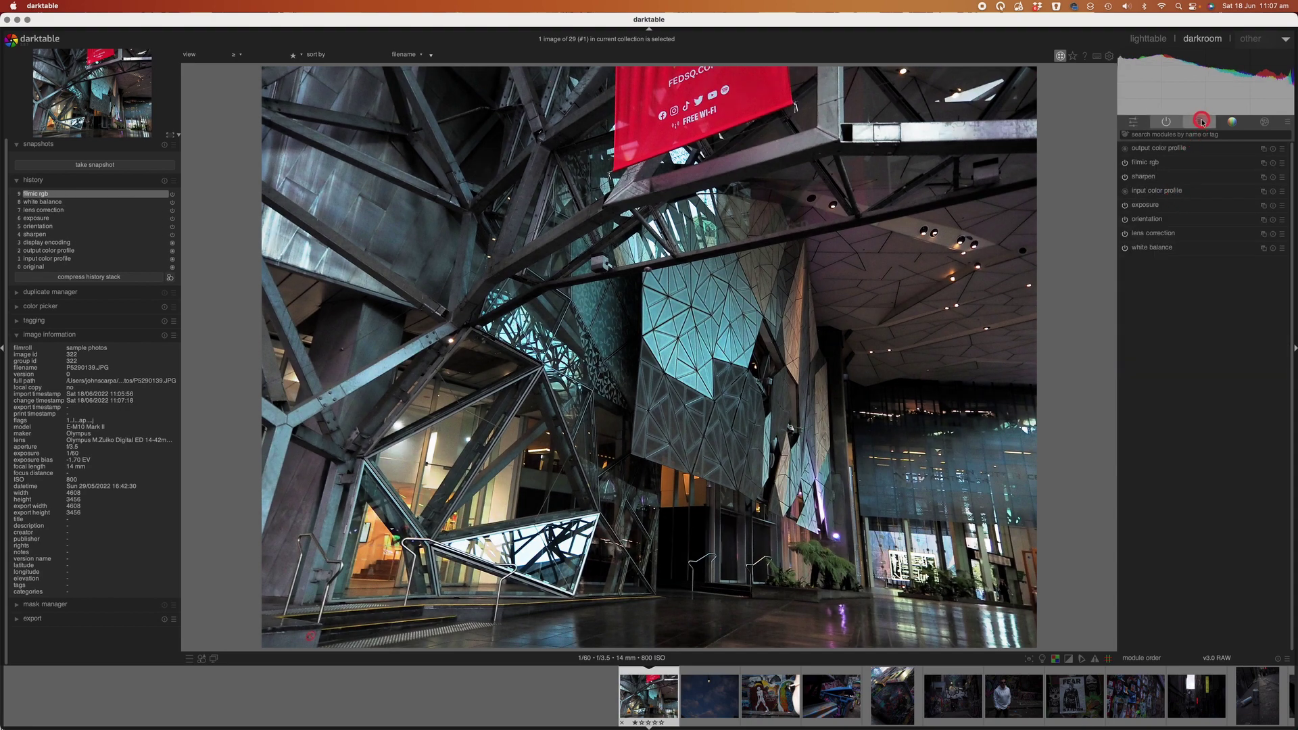
pyautogui.click(1201, 121)
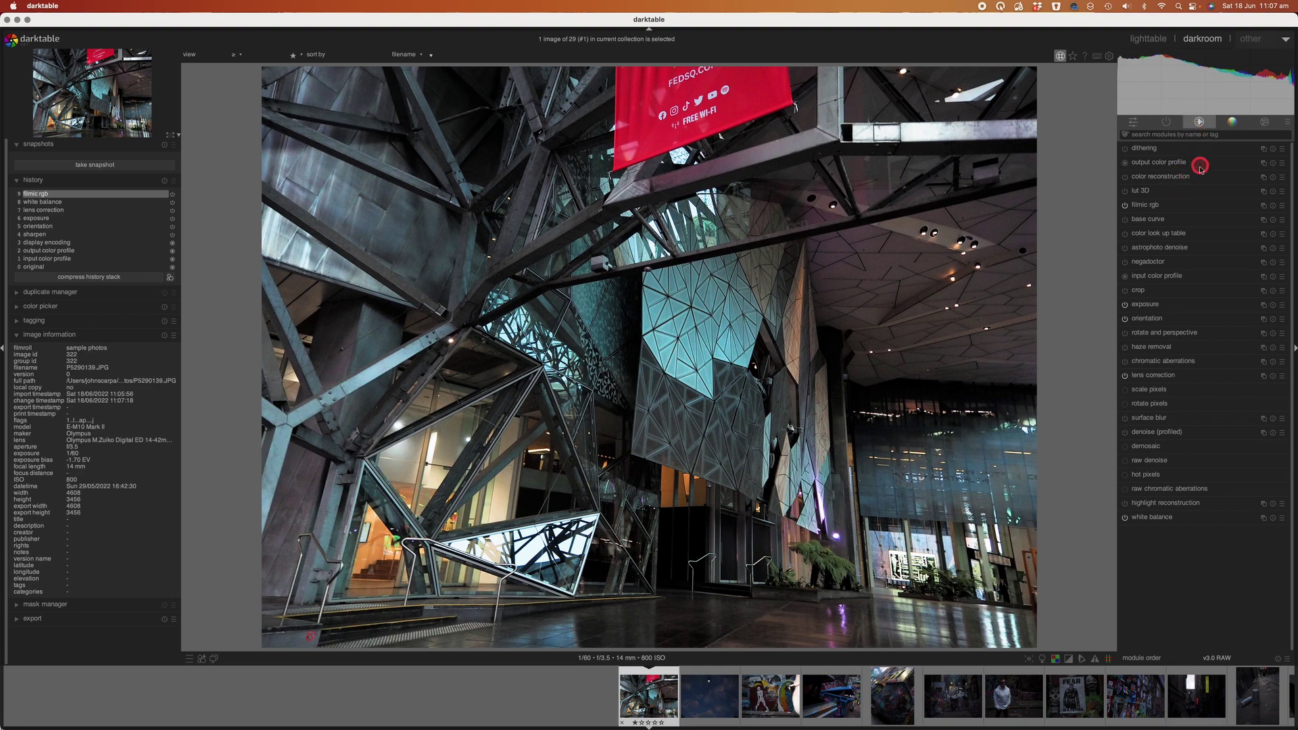
# - Add magenta split-toning, brighten midtones on the tone curve, and pick the levels white point
pyautogui.click(1233, 122)
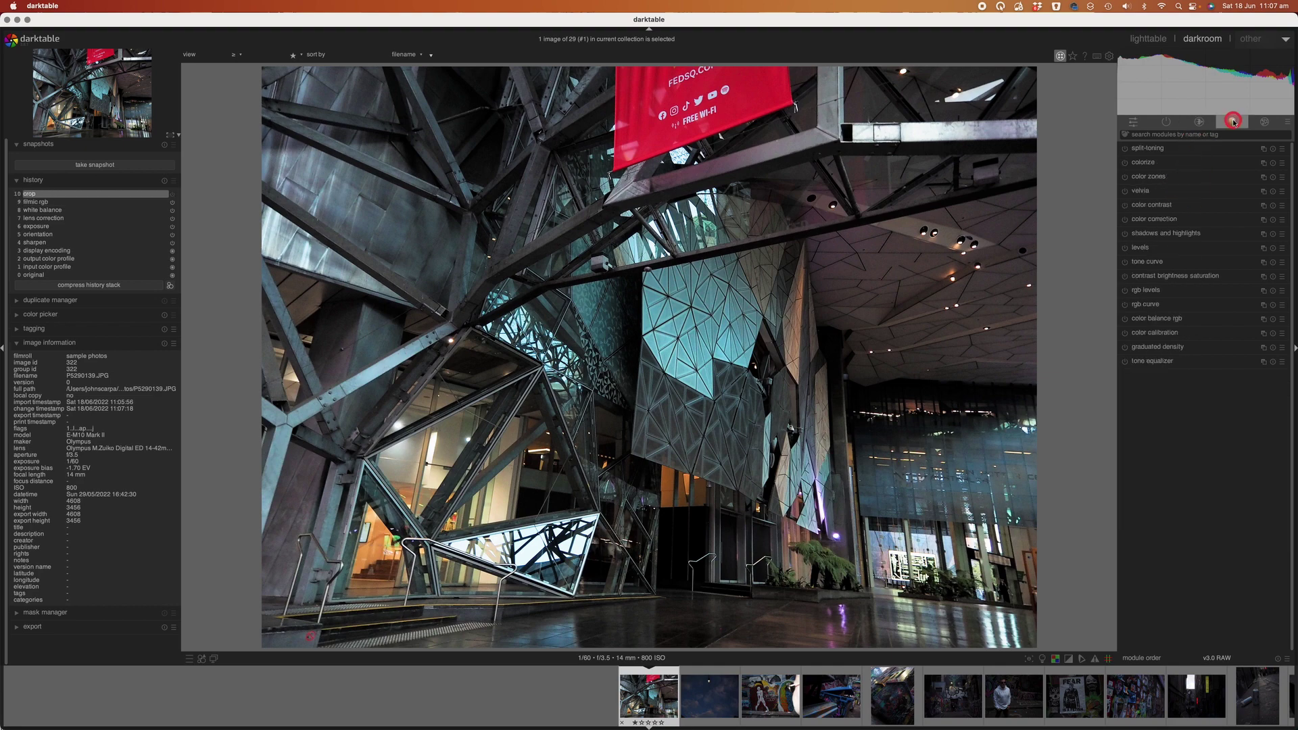
pyautogui.click(1125, 149)
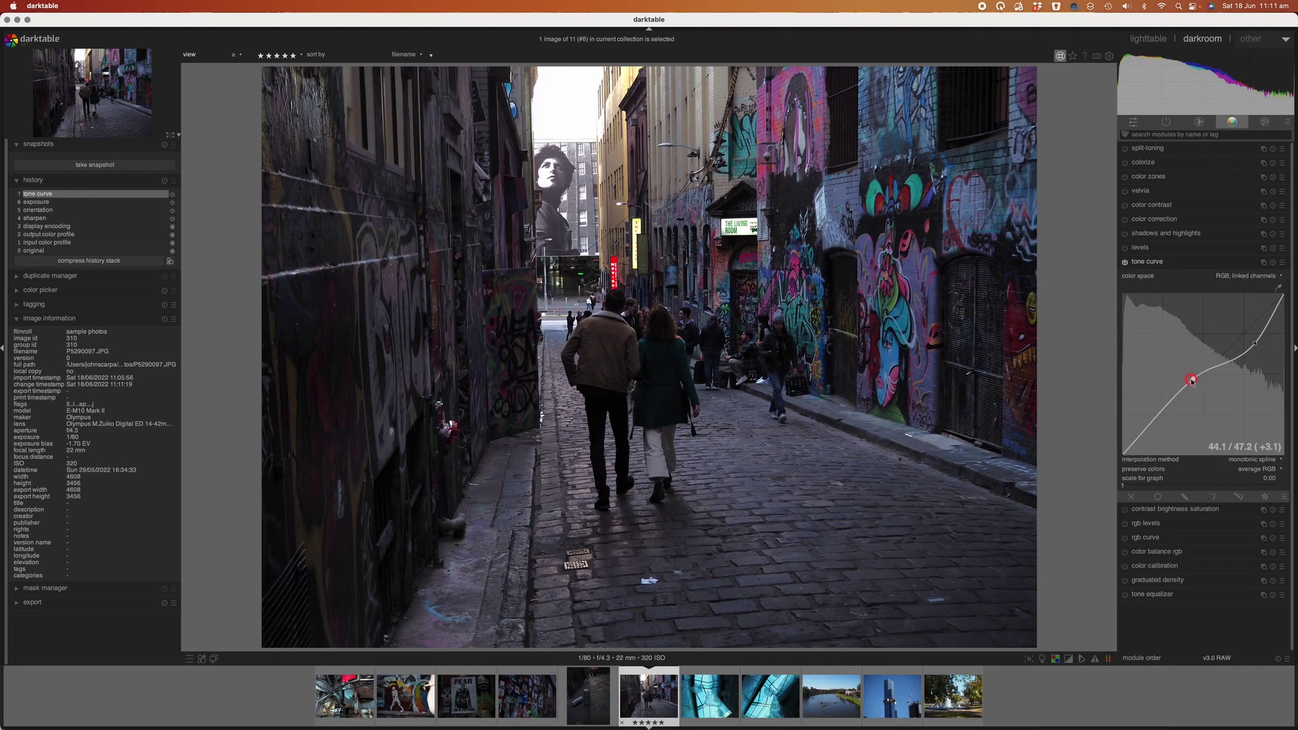
pyautogui.moveTo(1192, 381); pyautogui.dragTo(1190, 381)
pyautogui.click(1150, 251)
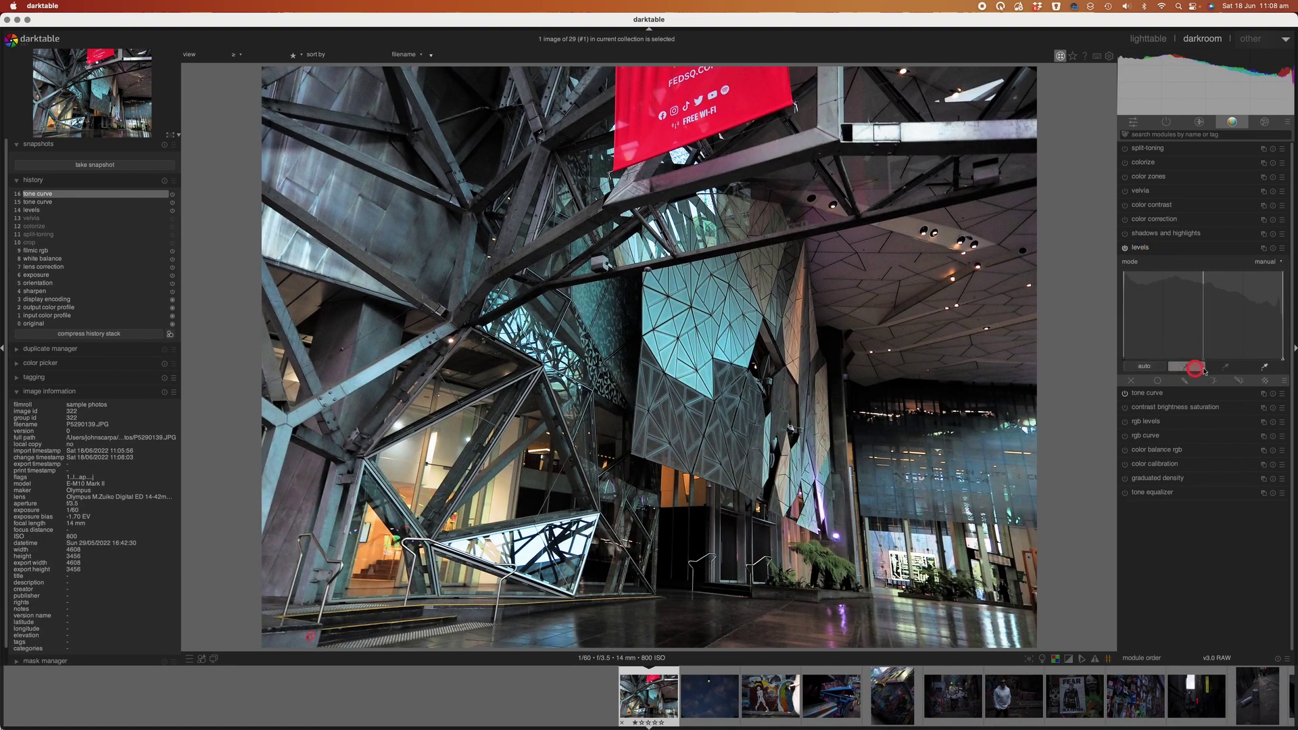
pyautogui.click(1264, 367)
# - Try a white frame then remove it, and enable vignetting and soften
pyautogui.click(1264, 122)
pyautogui.click(1124, 163)
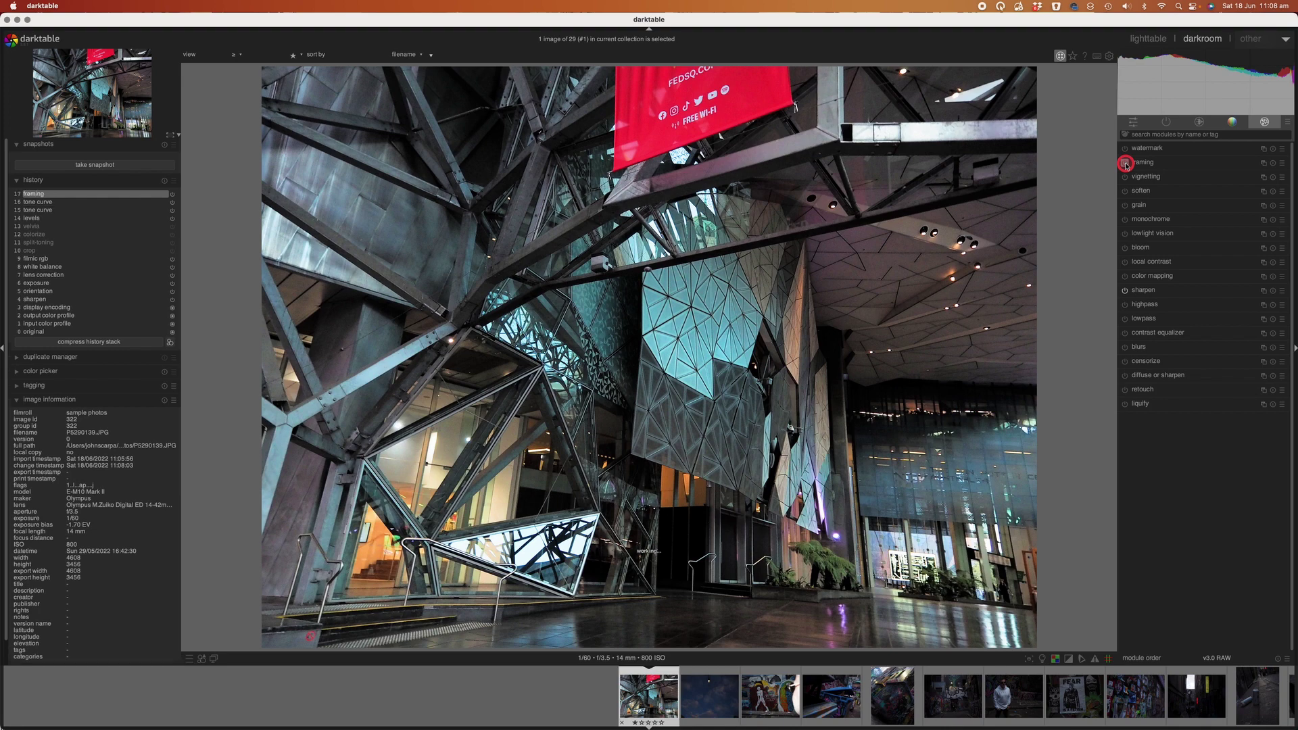
pyautogui.click(1124, 163)
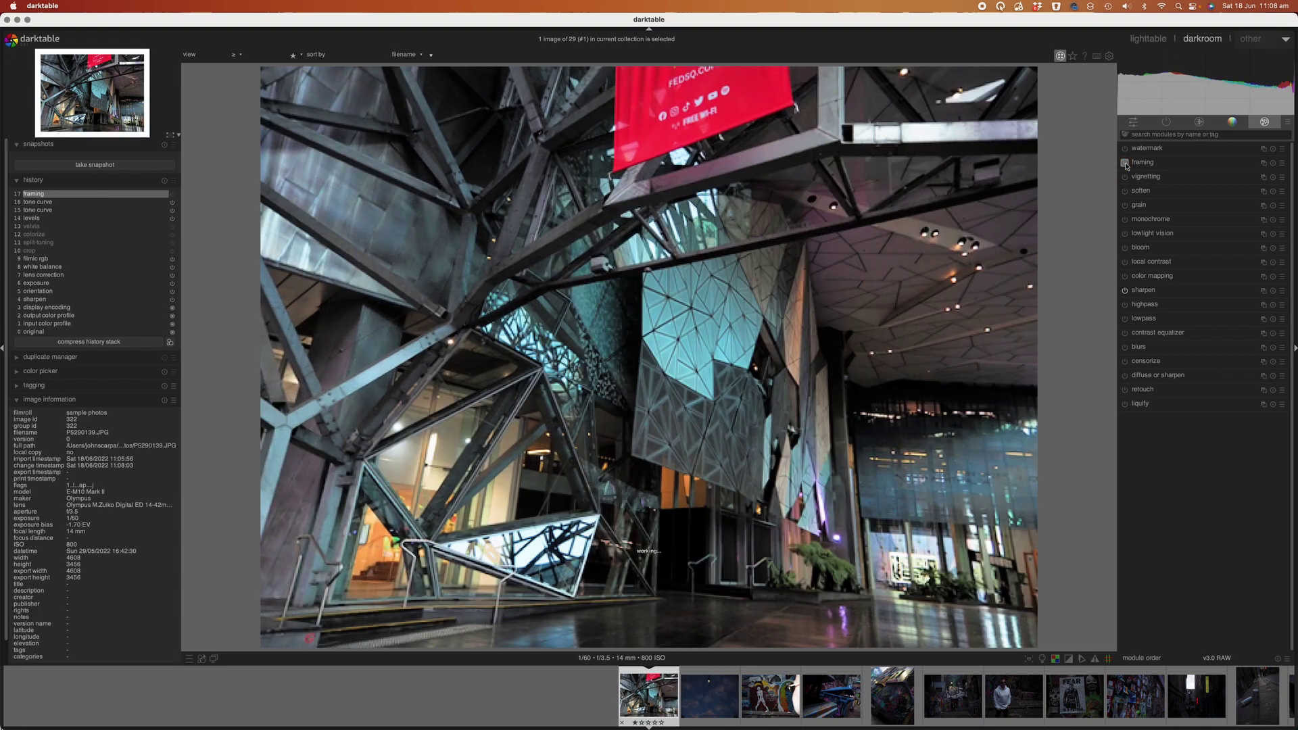
pyautogui.click(1124, 177)
pyautogui.click(1125, 192)
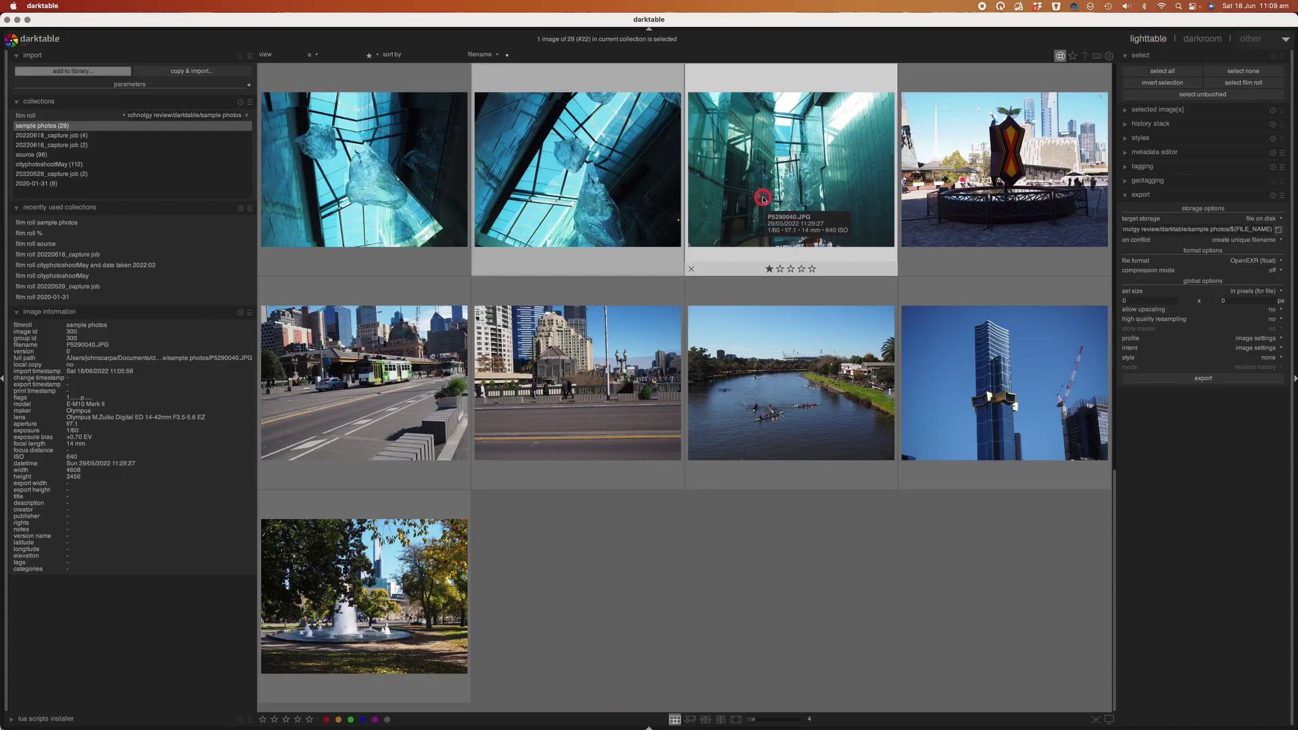
# - Give a lighttable photo five stars and open the star-rating filter choices
pyautogui.click(643, 199)
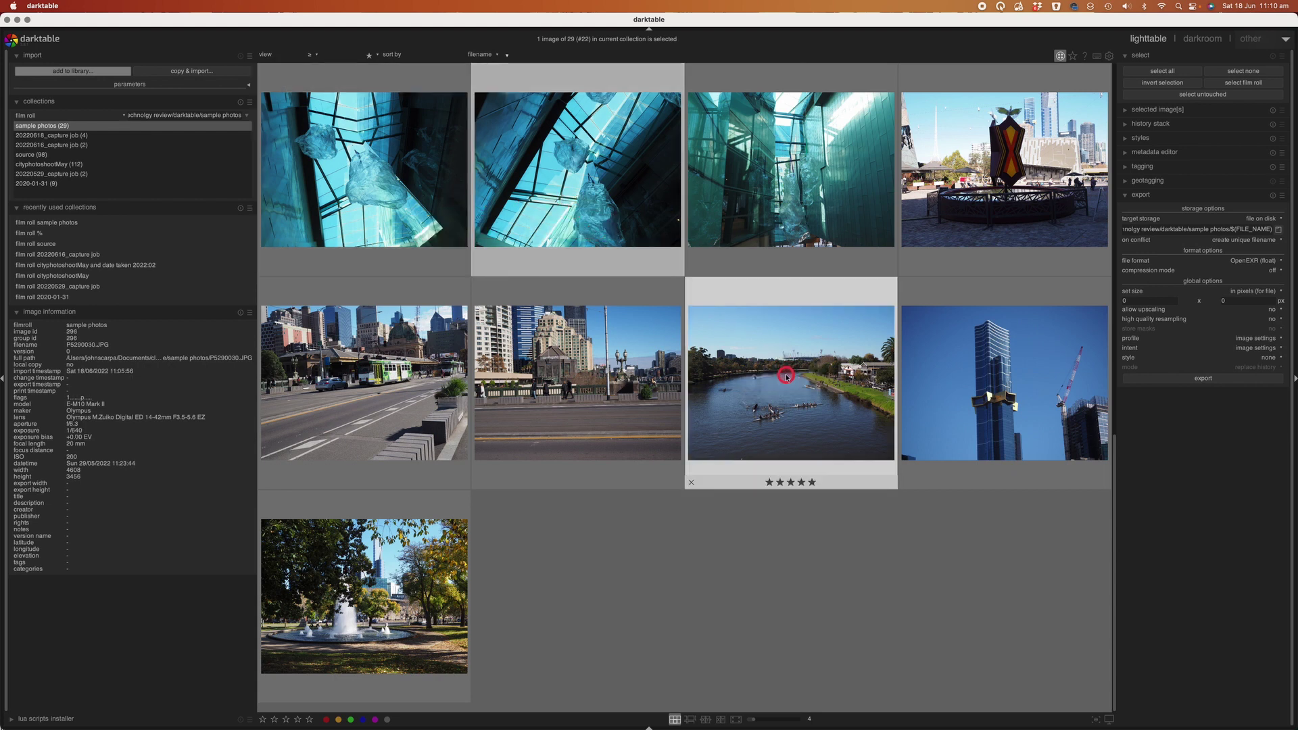
pyautogui.click(1016, 429)
pyautogui.press('5')
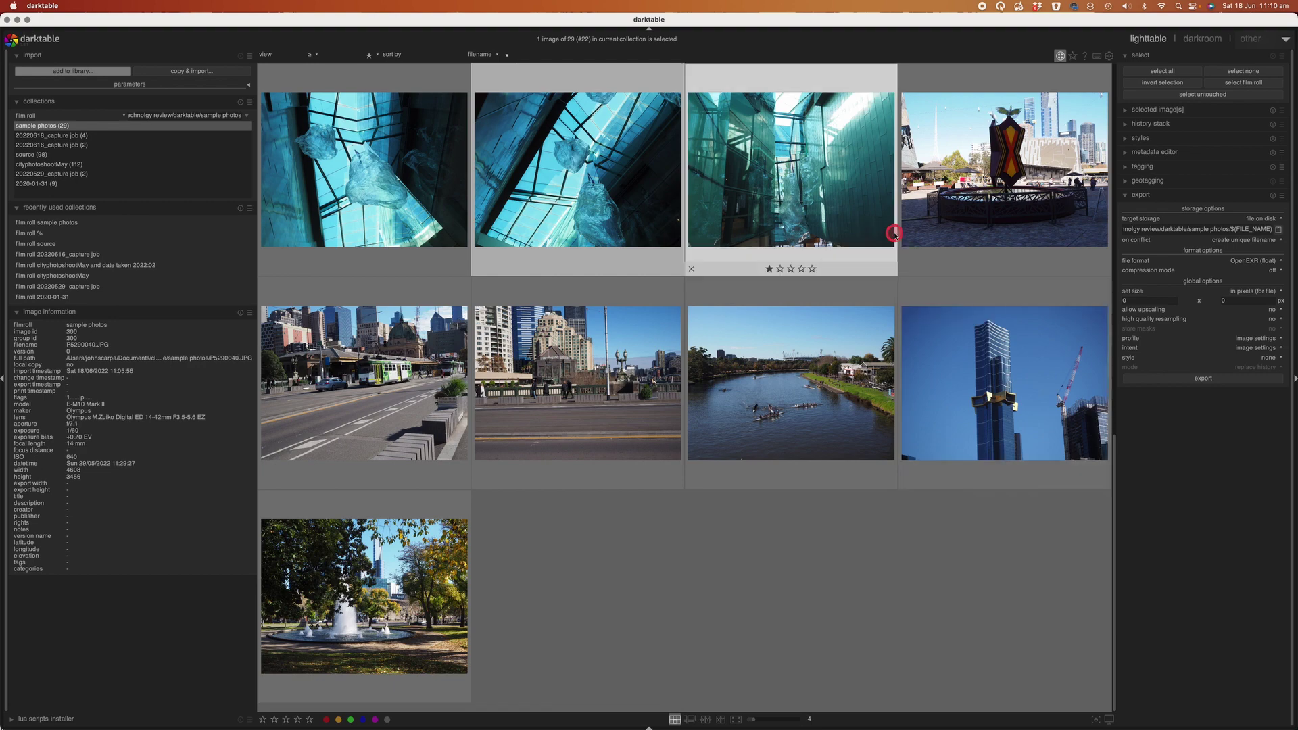
pyautogui.scroll(5, 895, 234)
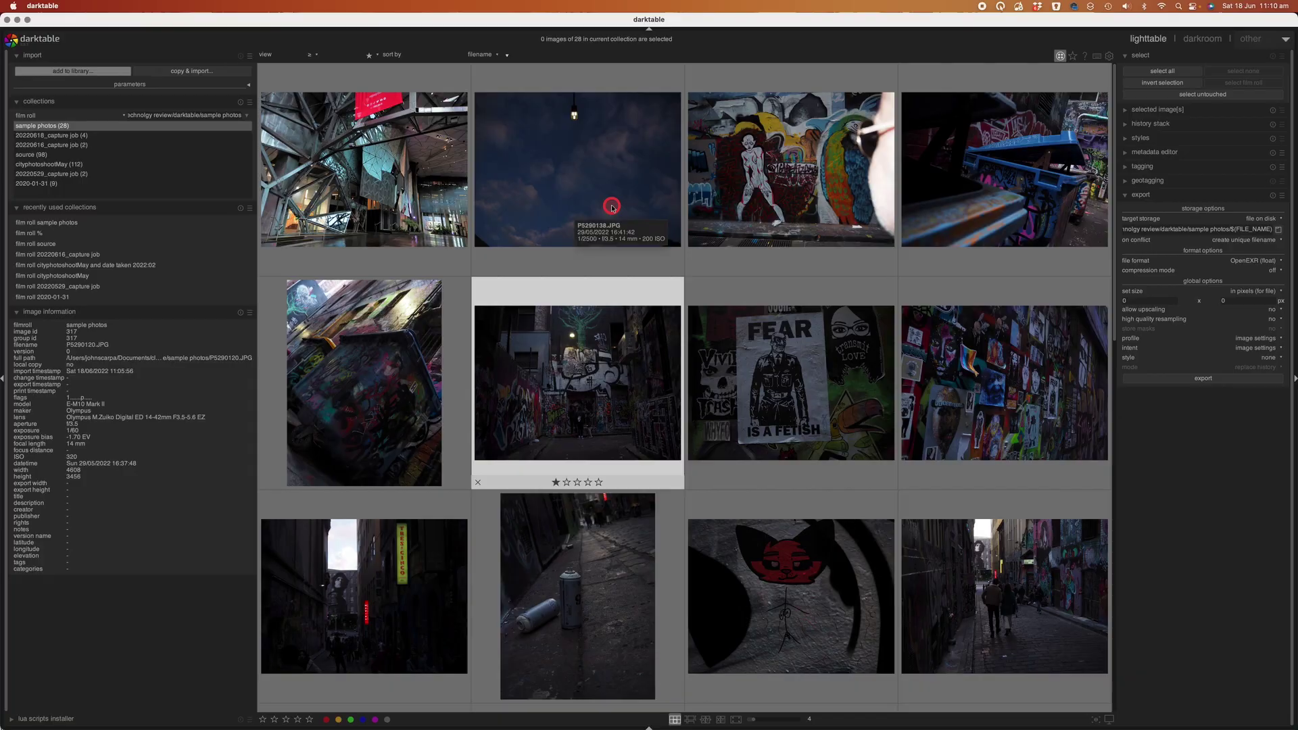
pyautogui.click(371, 55)
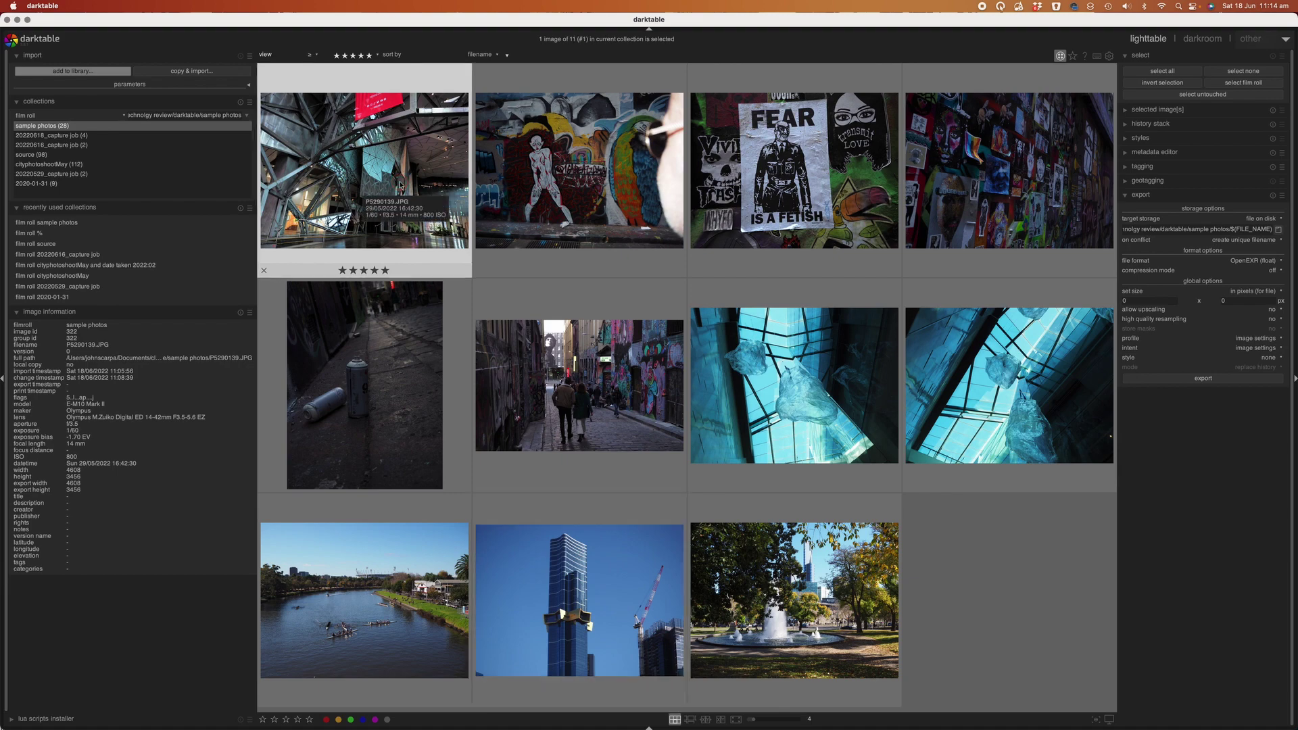
# - Set the export folder to the Desktop, select all eleven five-star photos, then open the FEAR poster photo
pyautogui.click(1267, 231)
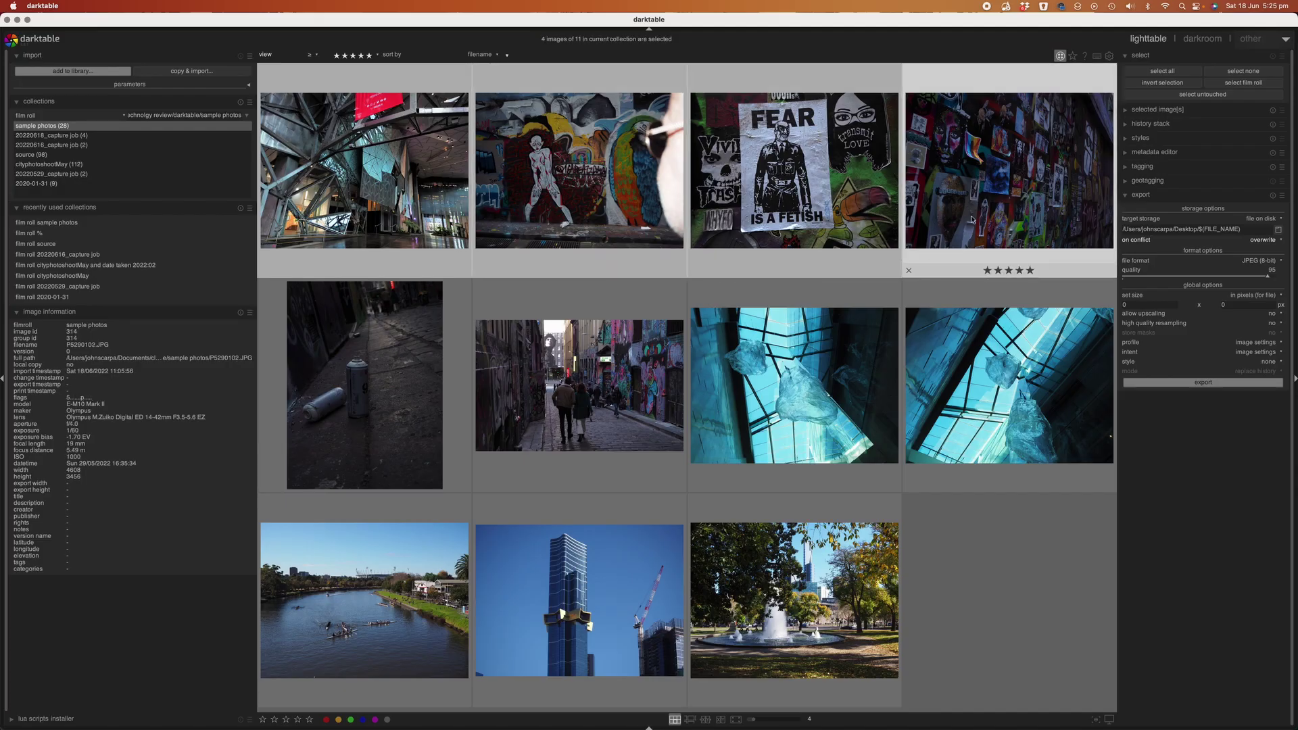
pyautogui.keyDown('ctrl'); pyautogui.click(351, 392); pyautogui.keyUp('ctrl')
pyautogui.keyDown('ctrl'); pyautogui.click(539, 400); pyautogui.keyUp('ctrl')
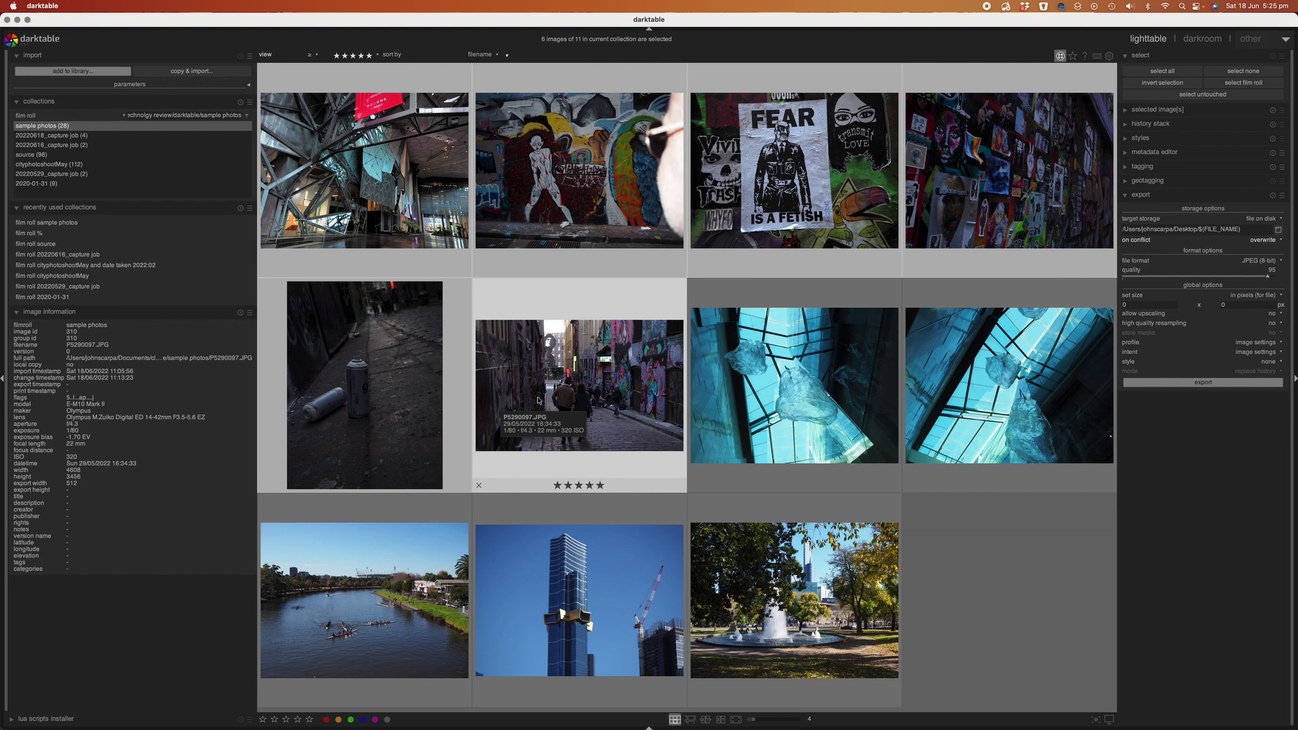
pyautogui.hotkey('ctrl', 'a')
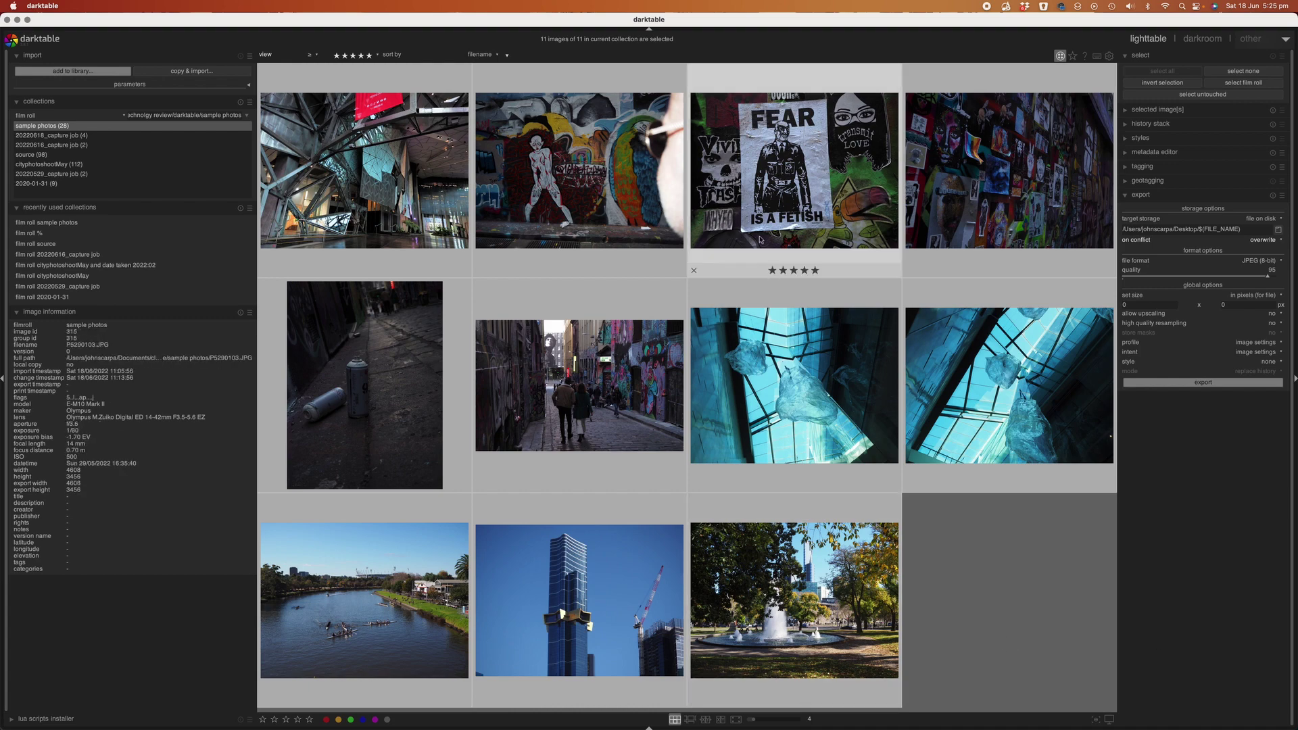
pyautogui.doubleClick(777, 209)
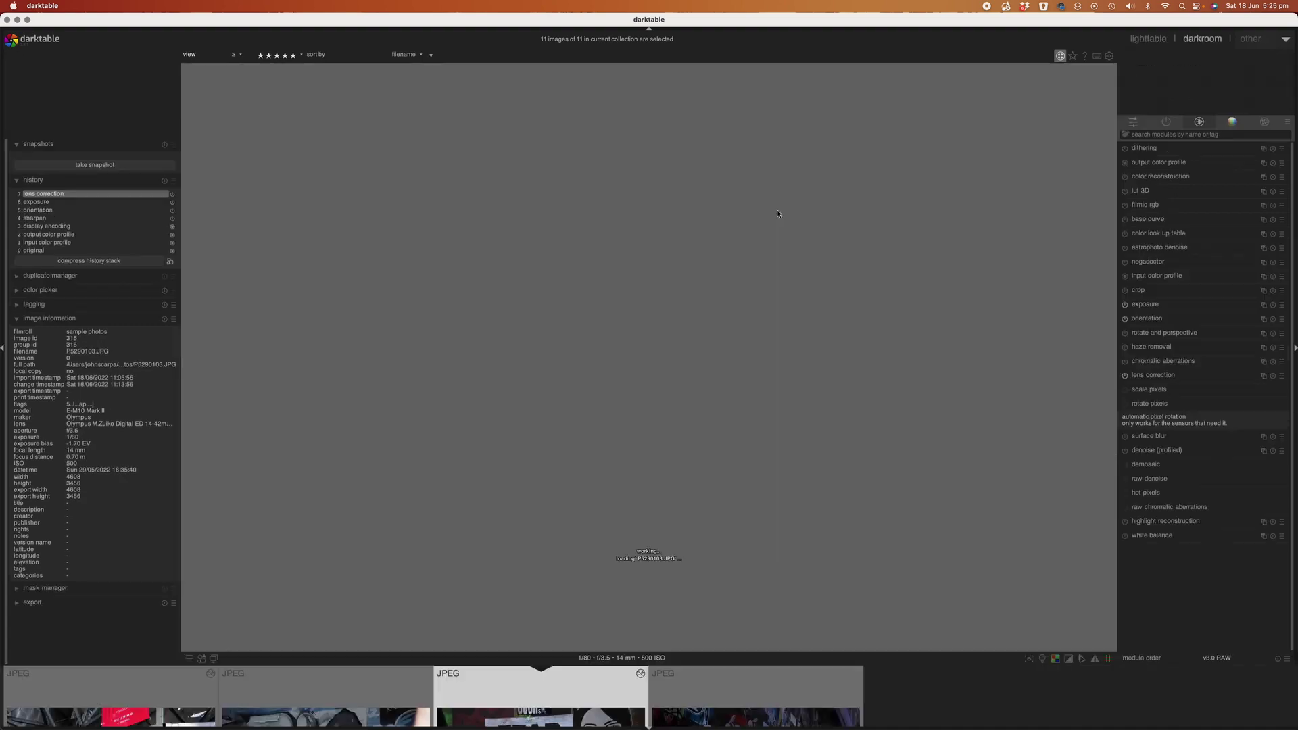